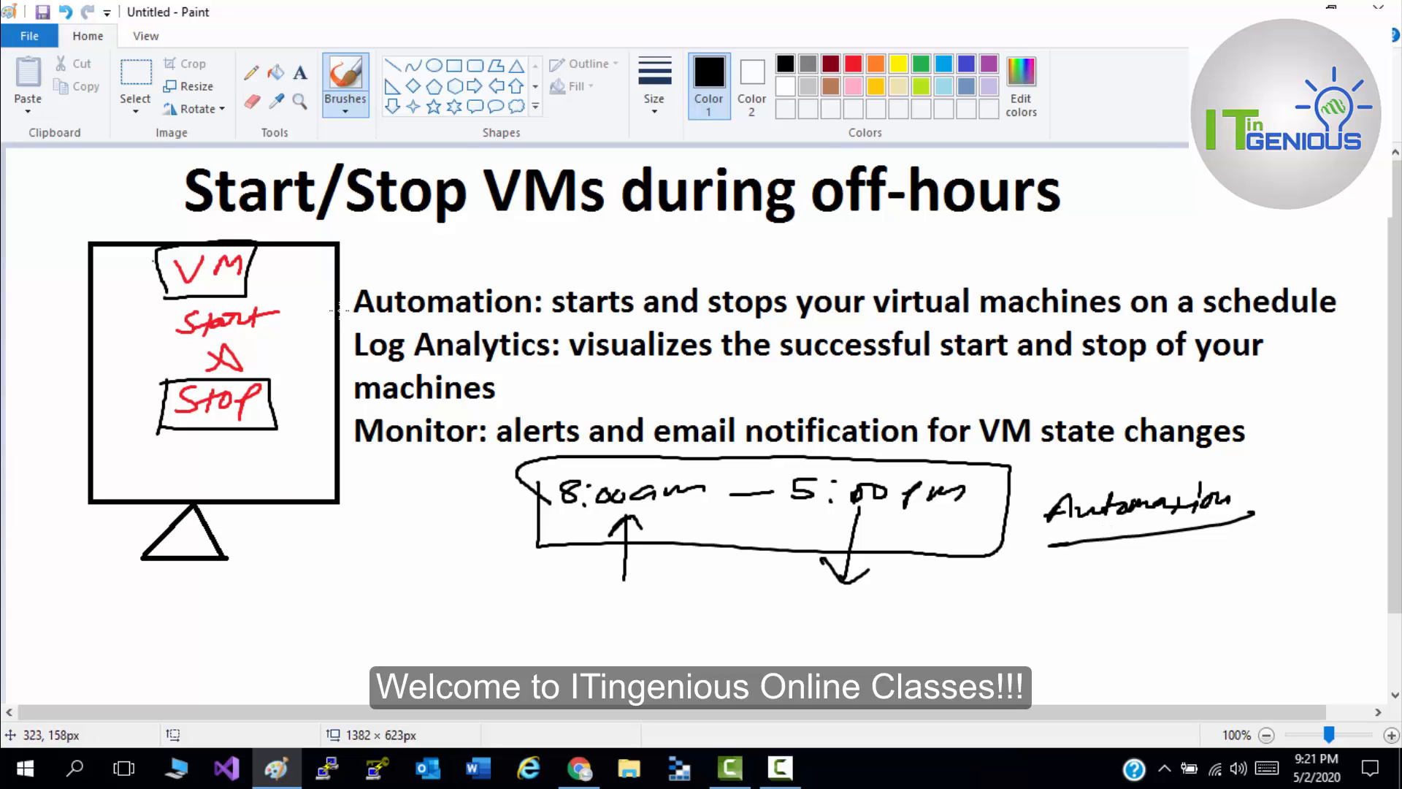
- Annotate the slide in black brush: box "Log Analytics", circle "Monitor", and underline "start and" and "alerts and email notification for VM"
{"action": "mouse_move", "coordinate": [373, 372]}
{"action": "left_mouse_down"}
{"action": "mouse_move", "coordinate": [355, 376]}
{"action": "mouse_move", "coordinate": [577, 368]}
{"action": "mouse_move", "coordinate": [511, 321]}
{"action": "mouse_move", "coordinate": [356, 323]}
{"action": "mouse_move", "coordinate": [358, 378]}
{"action": "left_mouse_up"}
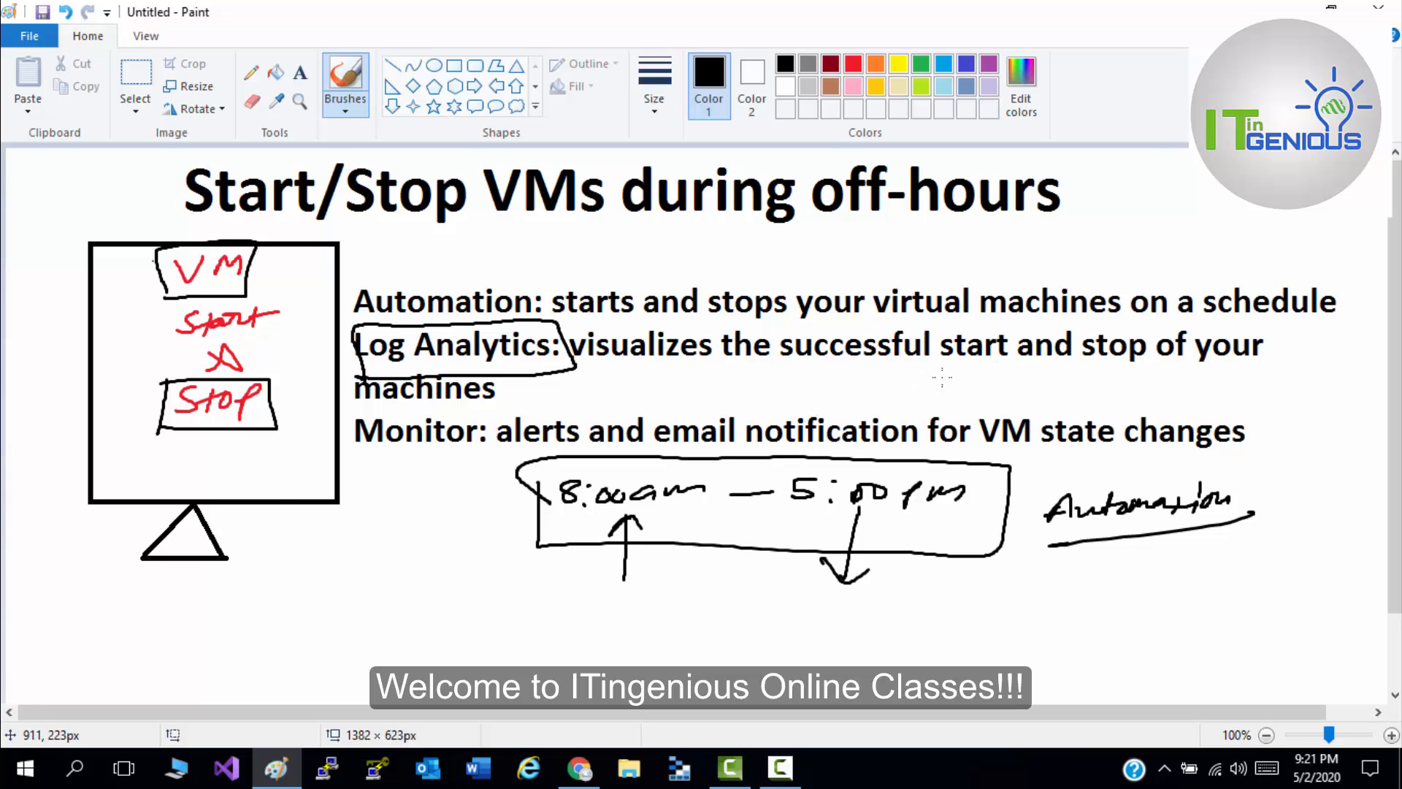
{"action": "left_click_drag", "start_coordinate": [944, 376], "coordinate": [1077, 373]}
{"action": "mouse_move", "coordinate": [406, 412]}
{"action": "left_mouse_down"}
{"action": "mouse_move", "coordinate": [345, 444]}
{"action": "mouse_move", "coordinate": [493, 449]}
{"action": "mouse_move", "coordinate": [405, 414]}
{"action": "left_mouse_up"}
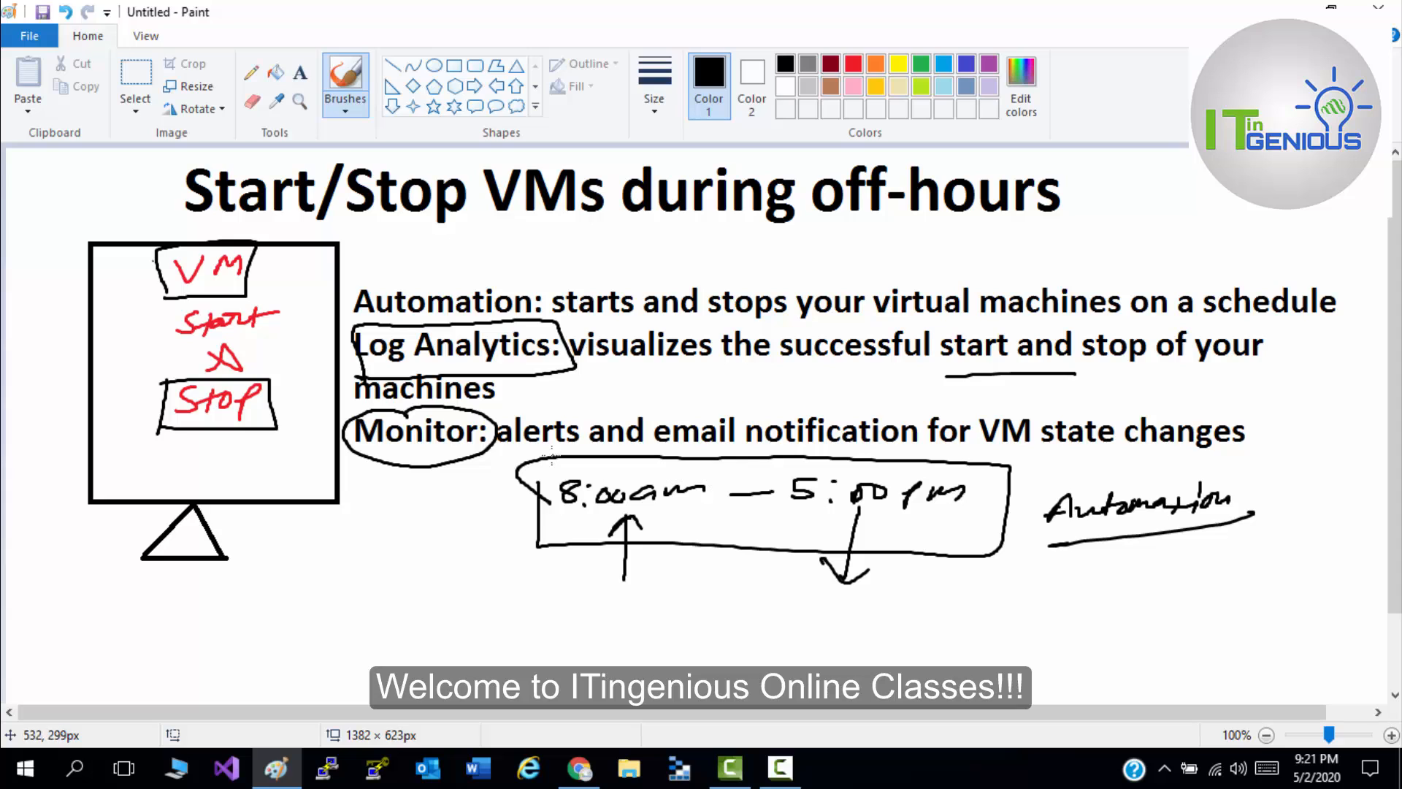
{"action": "left_click_drag", "start_coordinate": [509, 448], "coordinate": [1030, 458]}
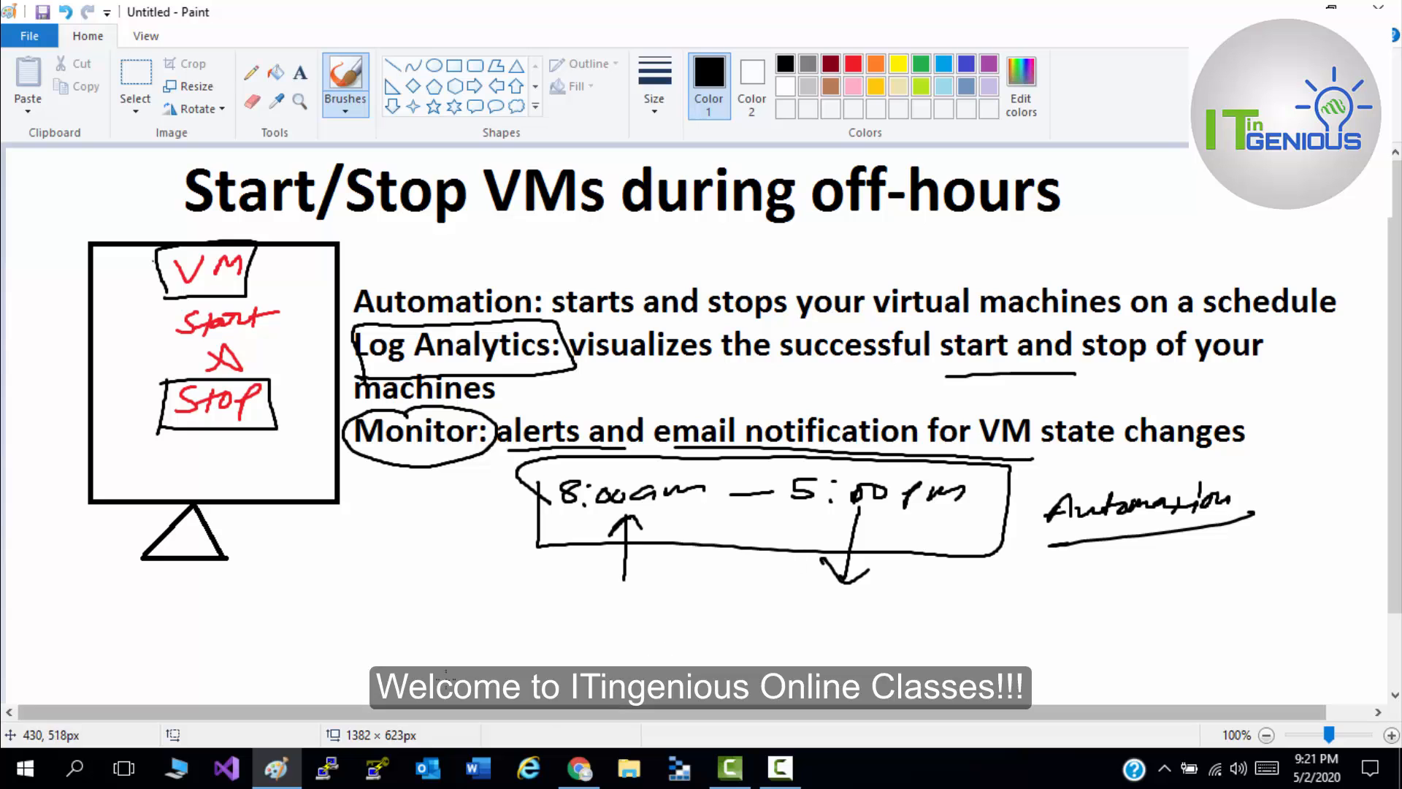
- Switch to the Azure portal in Chrome and start creating the Marketplace solution "Start/Stop VMs during off-hours"
{"action": "left_click", "coordinate": [577, 778]}
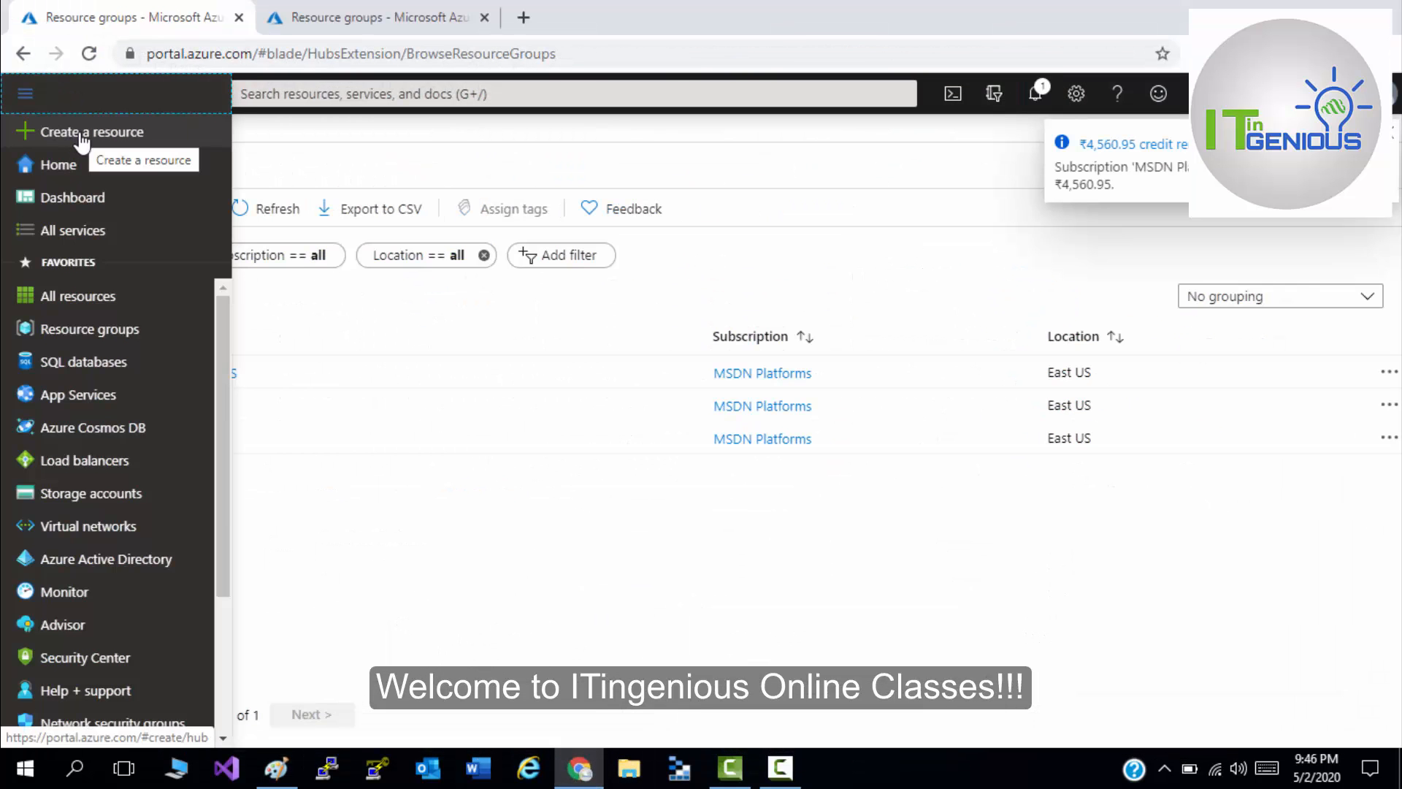
{"action": "left_click", "coordinate": [80, 133]}
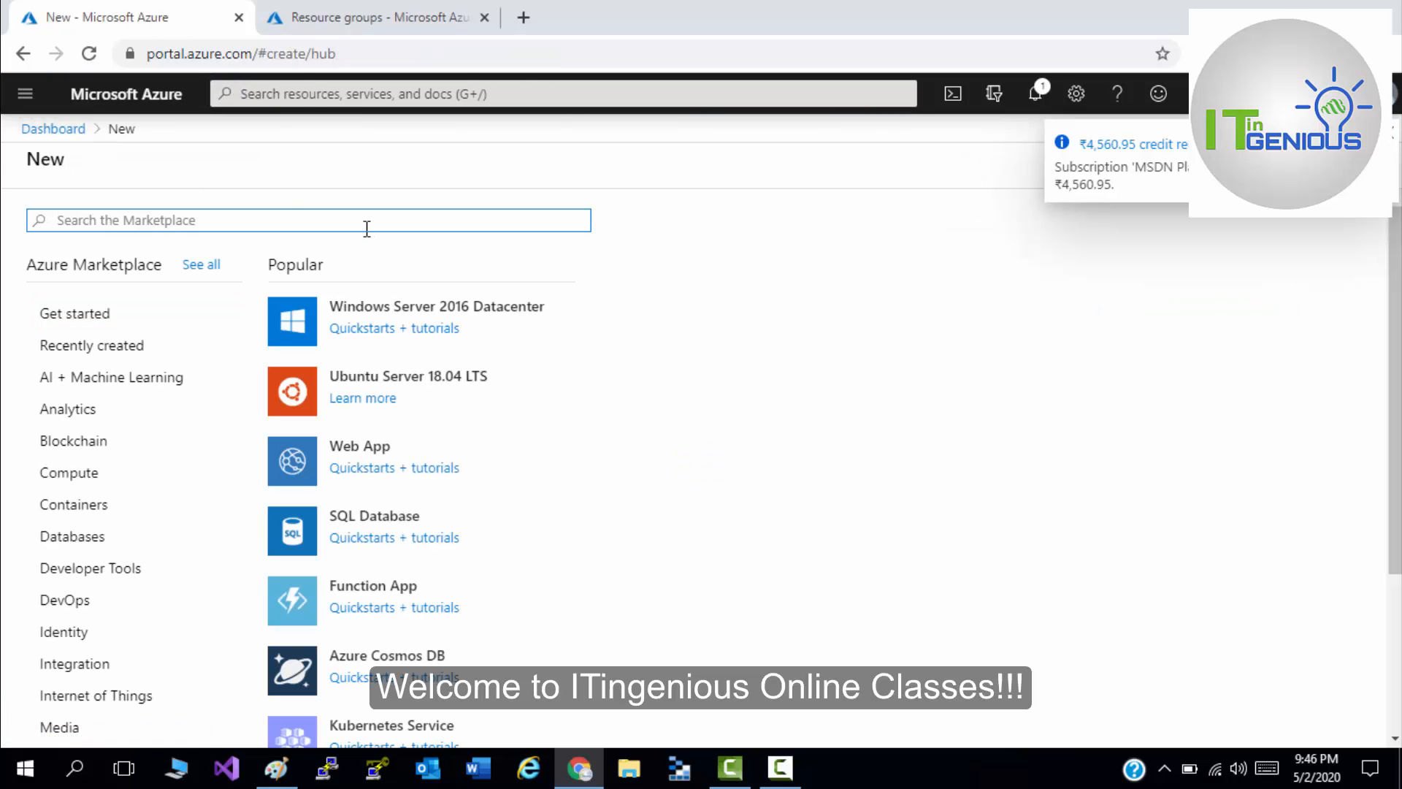
{"action": "type", "text": "s"}
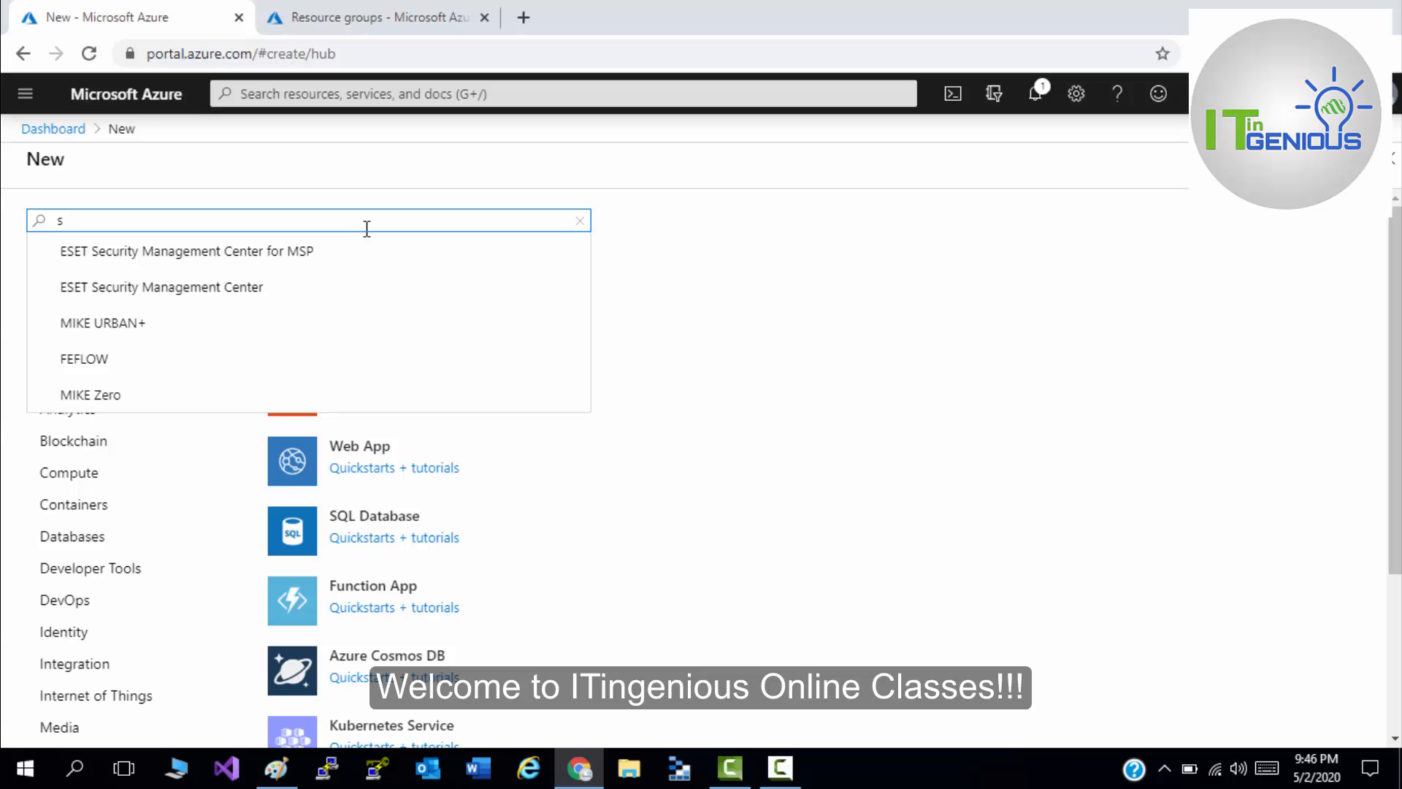
{"action": "type", "text": "ta"}
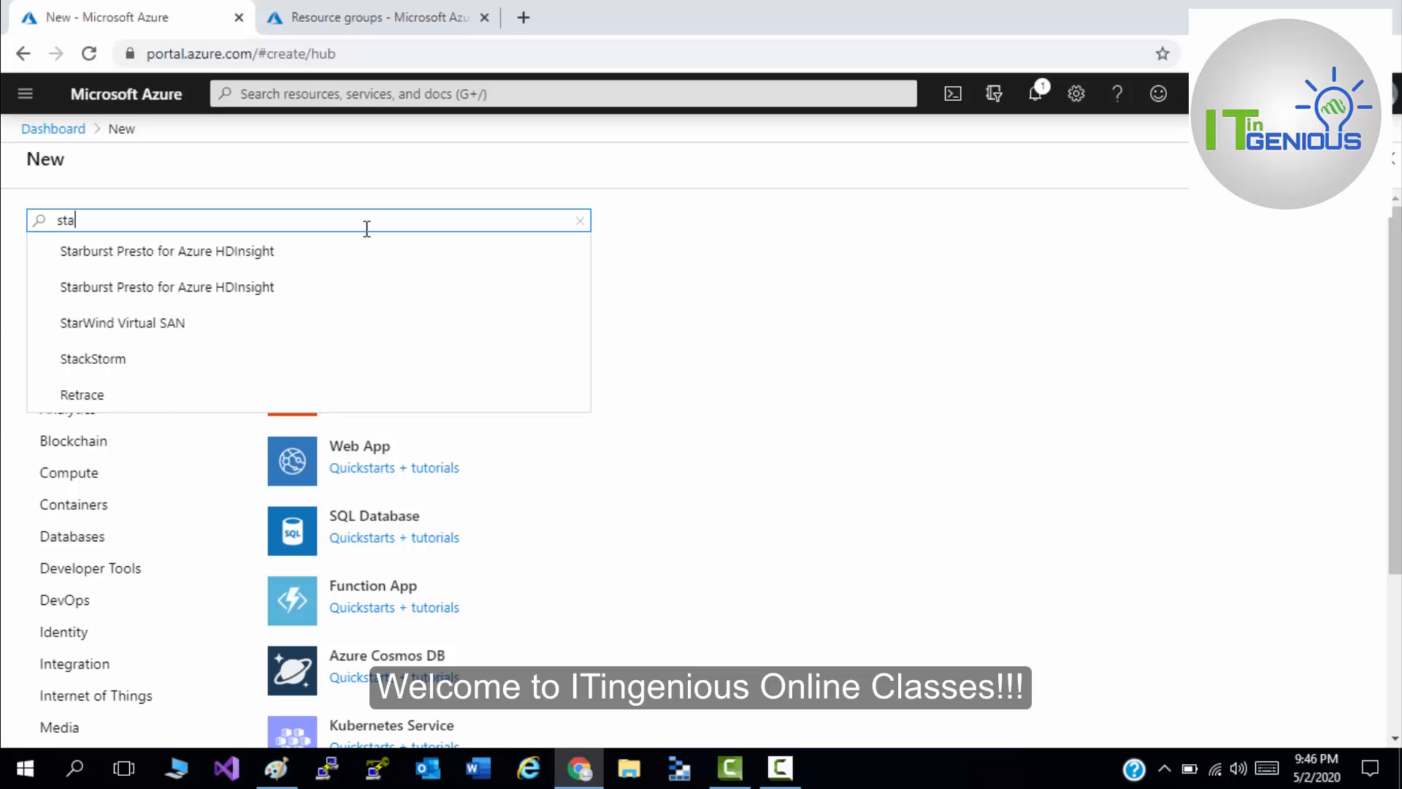
{"action": "type", "text": "rt"}
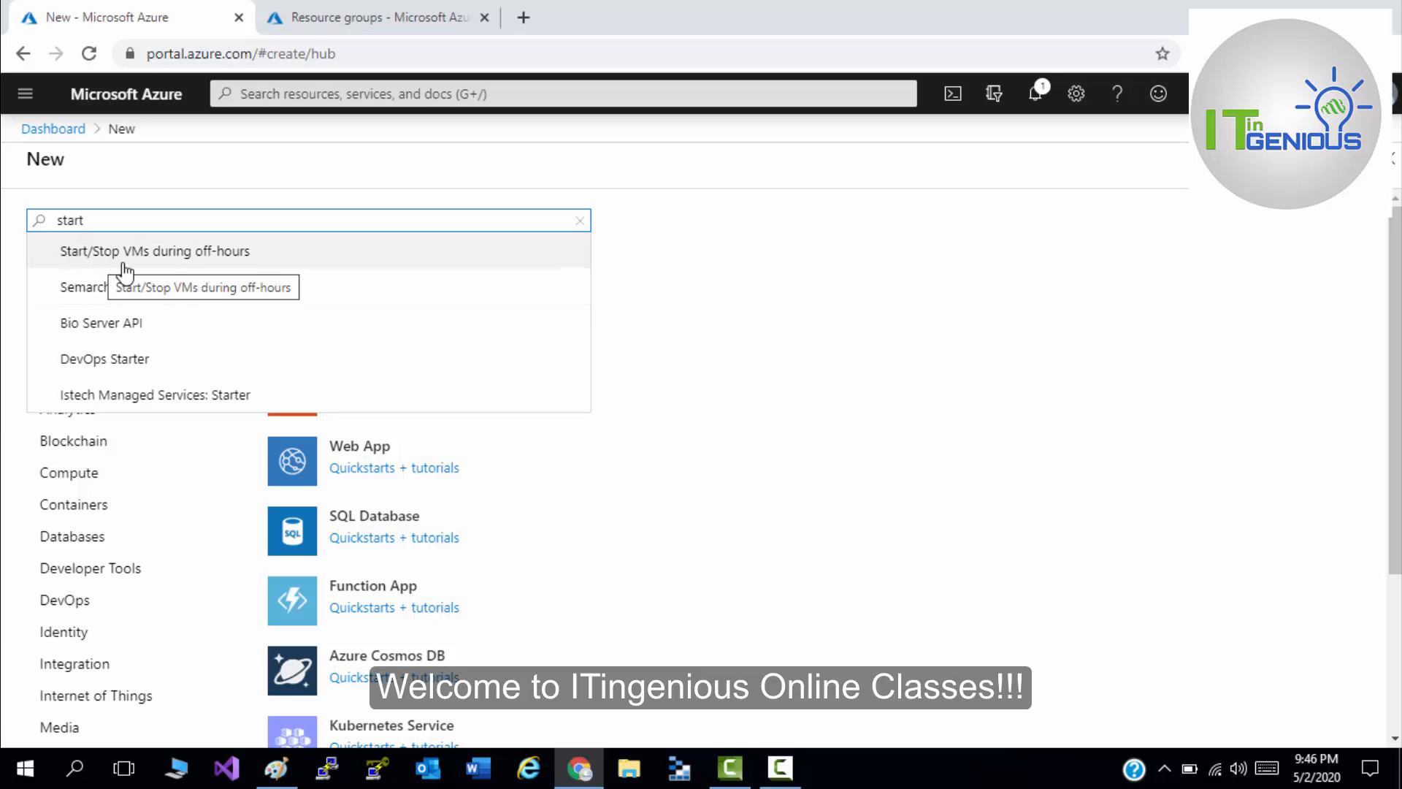
{"action": "left_click", "coordinate": [234, 252]}
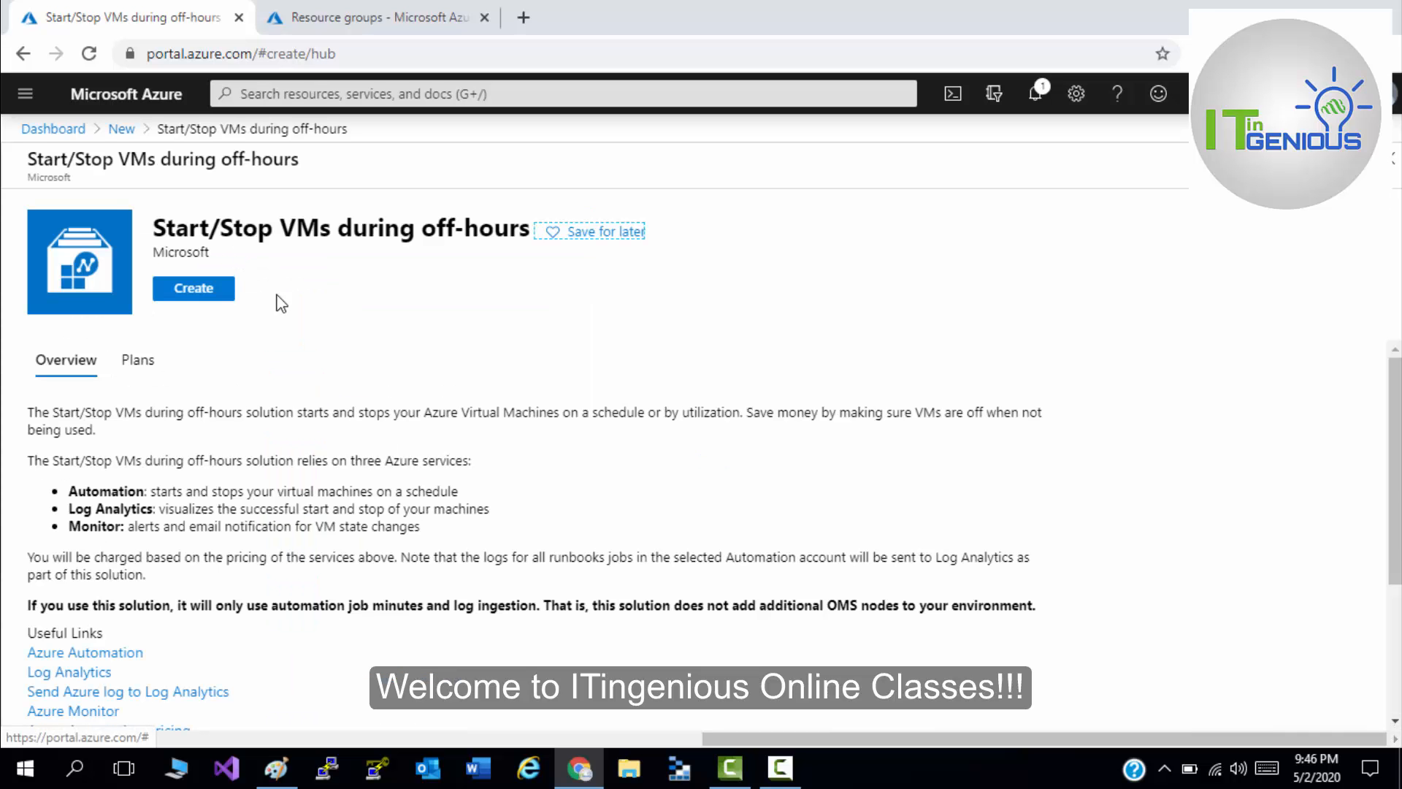
{"action": "left_click", "coordinate": [213, 299]}
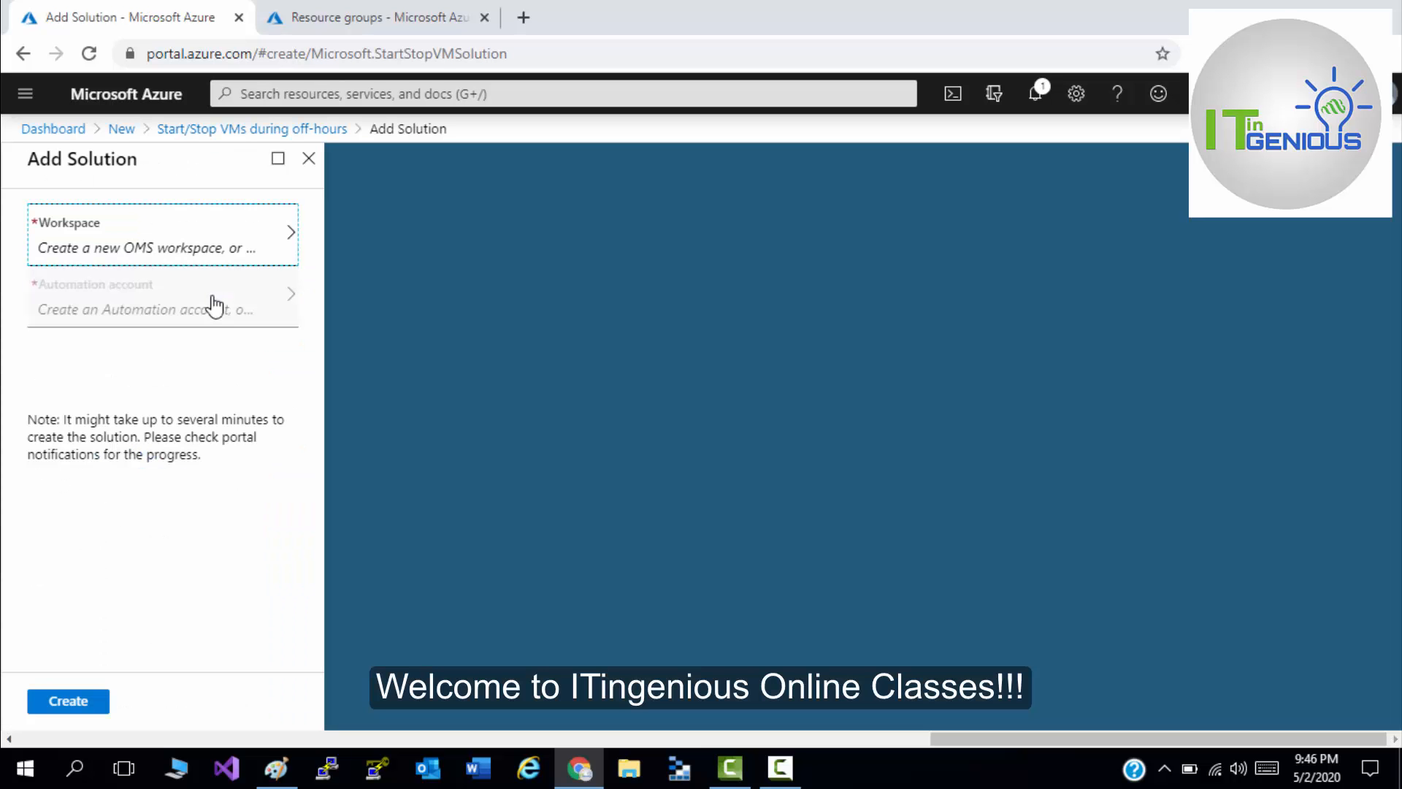
- Create a new Log Analytics workspace named test-auto for the solution, in resource group automation and location East US
{"action": "left_click", "coordinate": [167, 252]}
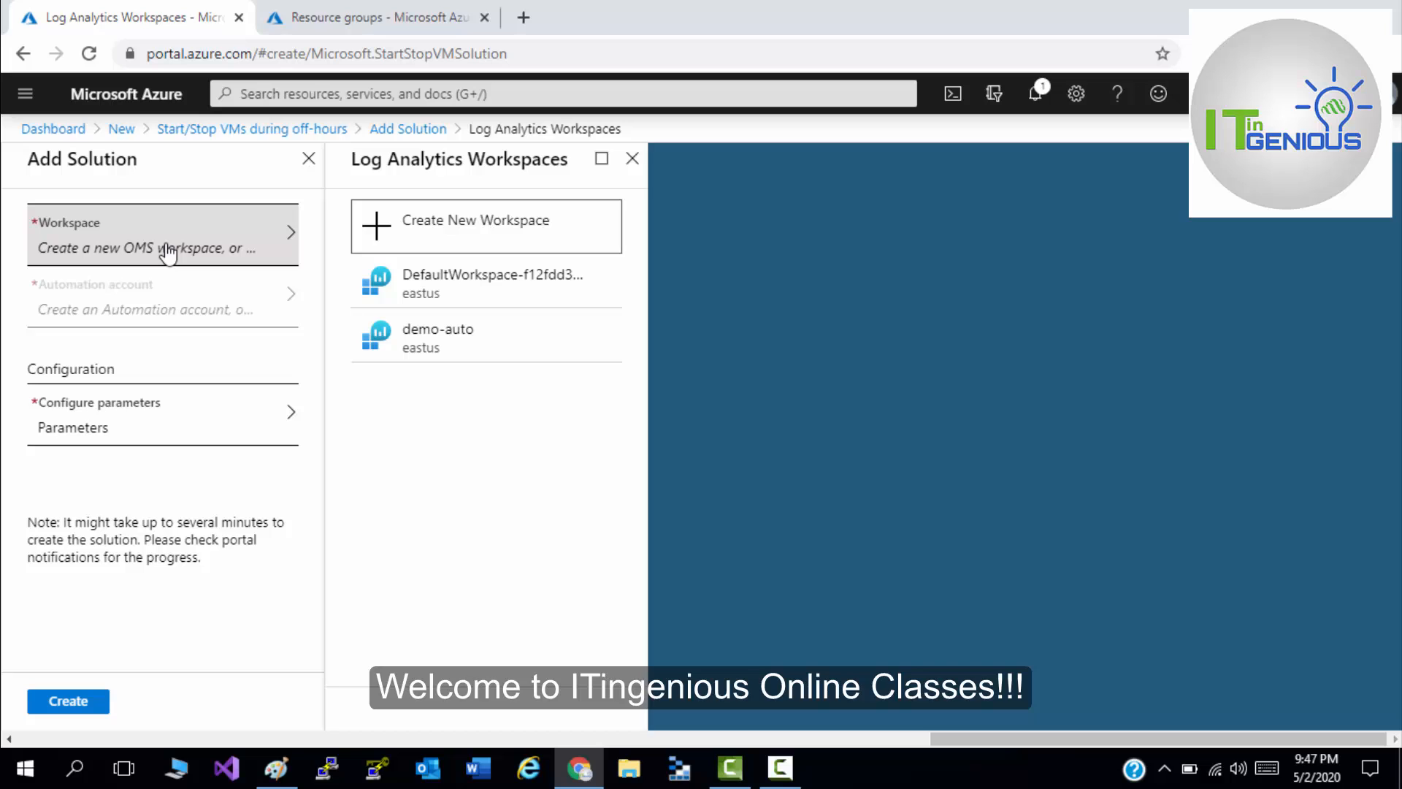
{"action": "left_click", "coordinate": [455, 228]}
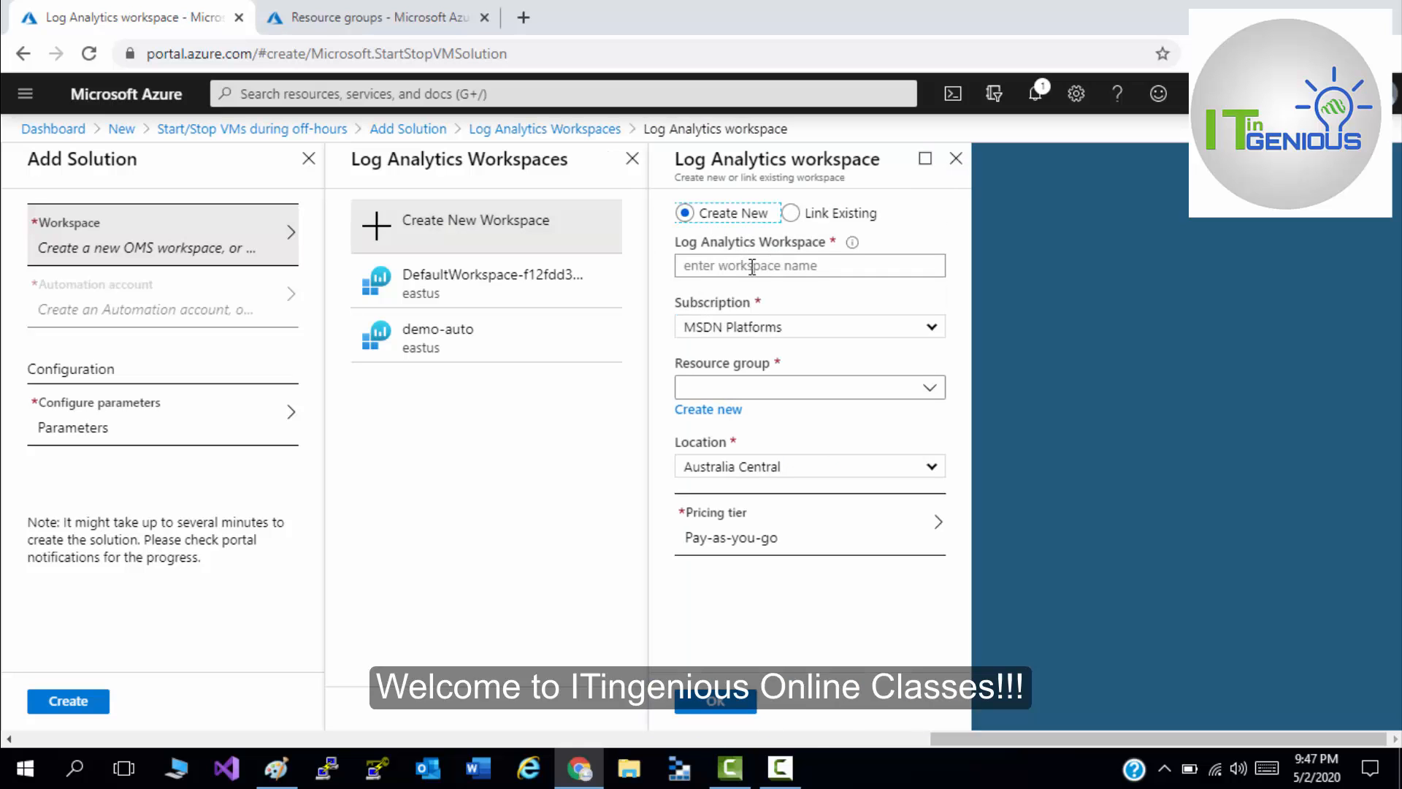
{"action": "left_click", "coordinate": [752, 267]}
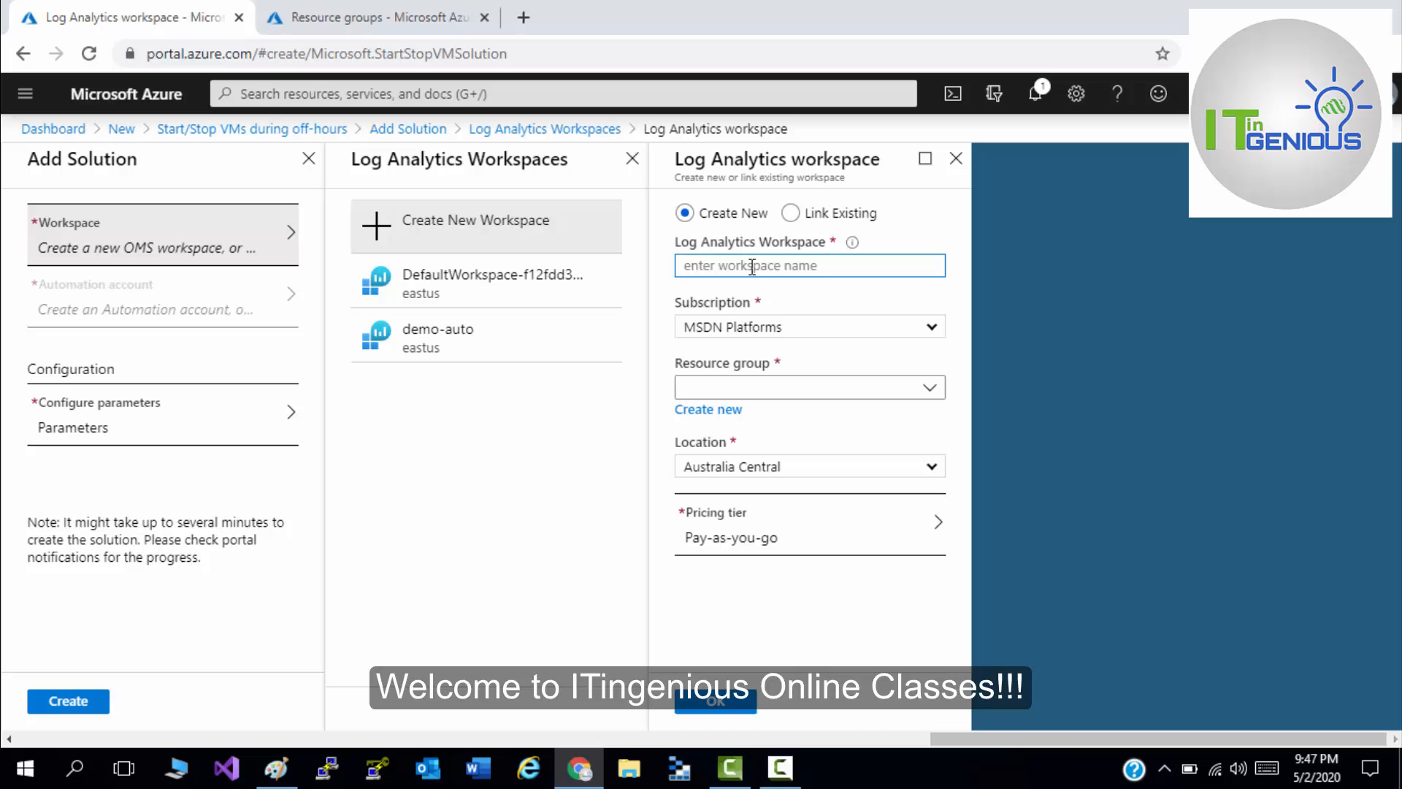
{"action": "type", "text": "test-auto"}
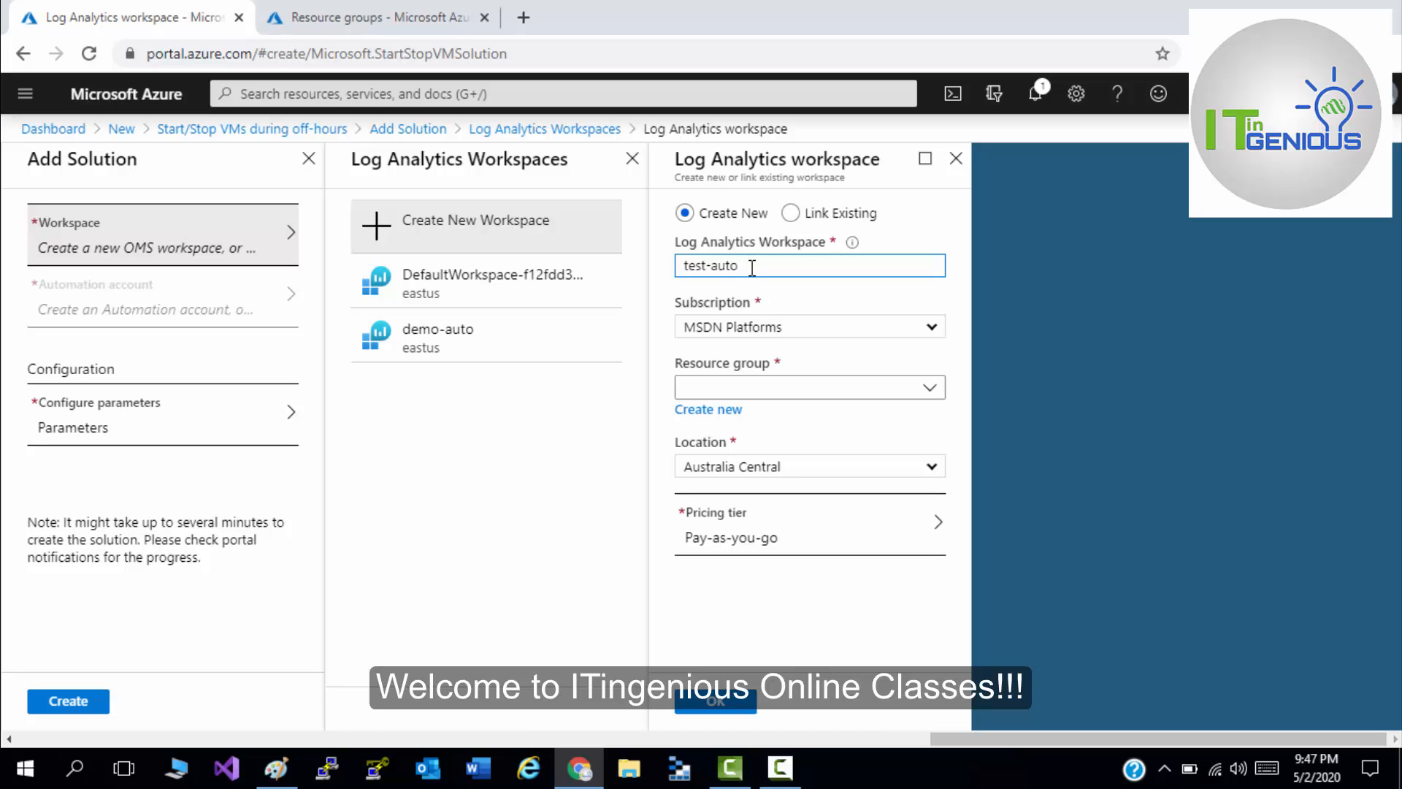
{"action": "left_click", "coordinate": [821, 389]}
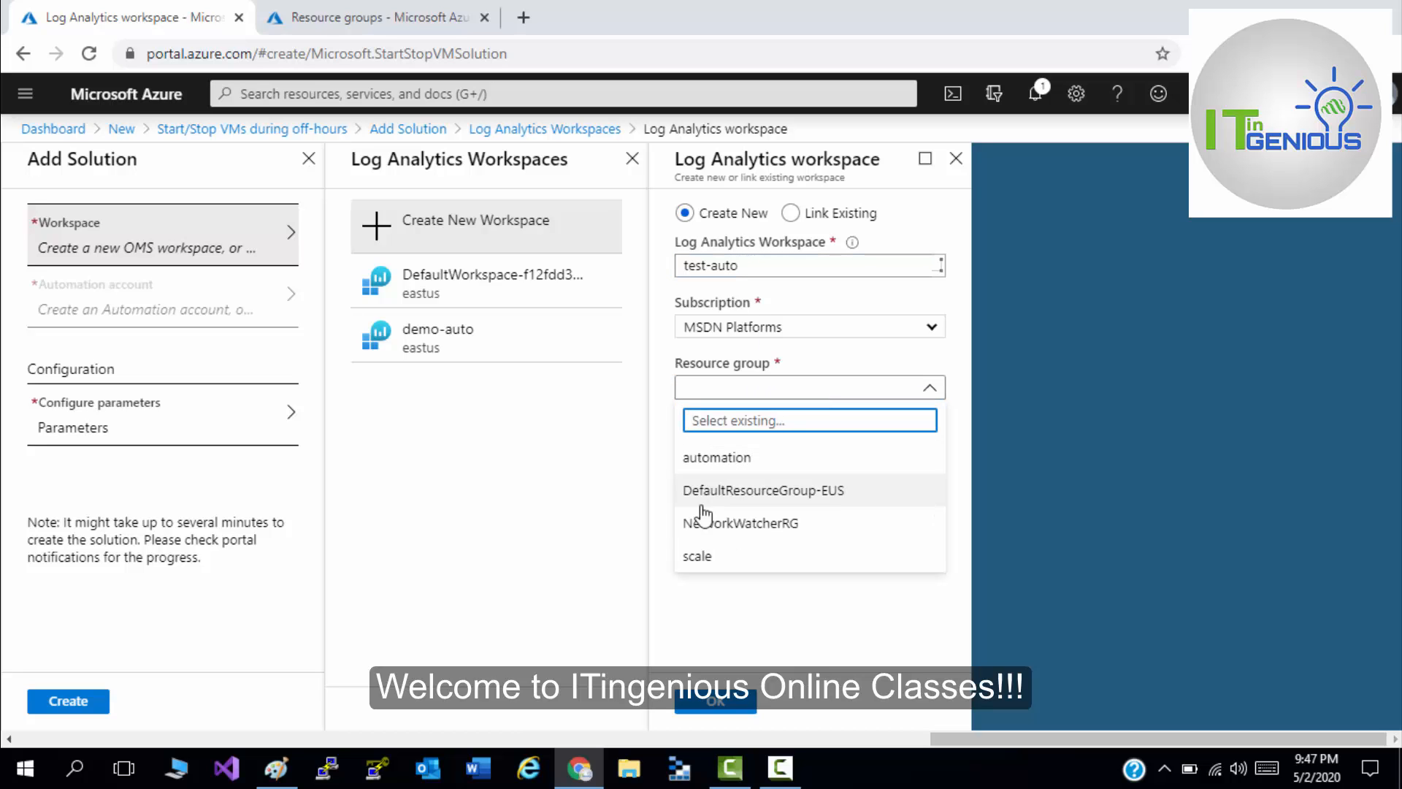
{"action": "left_click", "coordinate": [768, 465]}
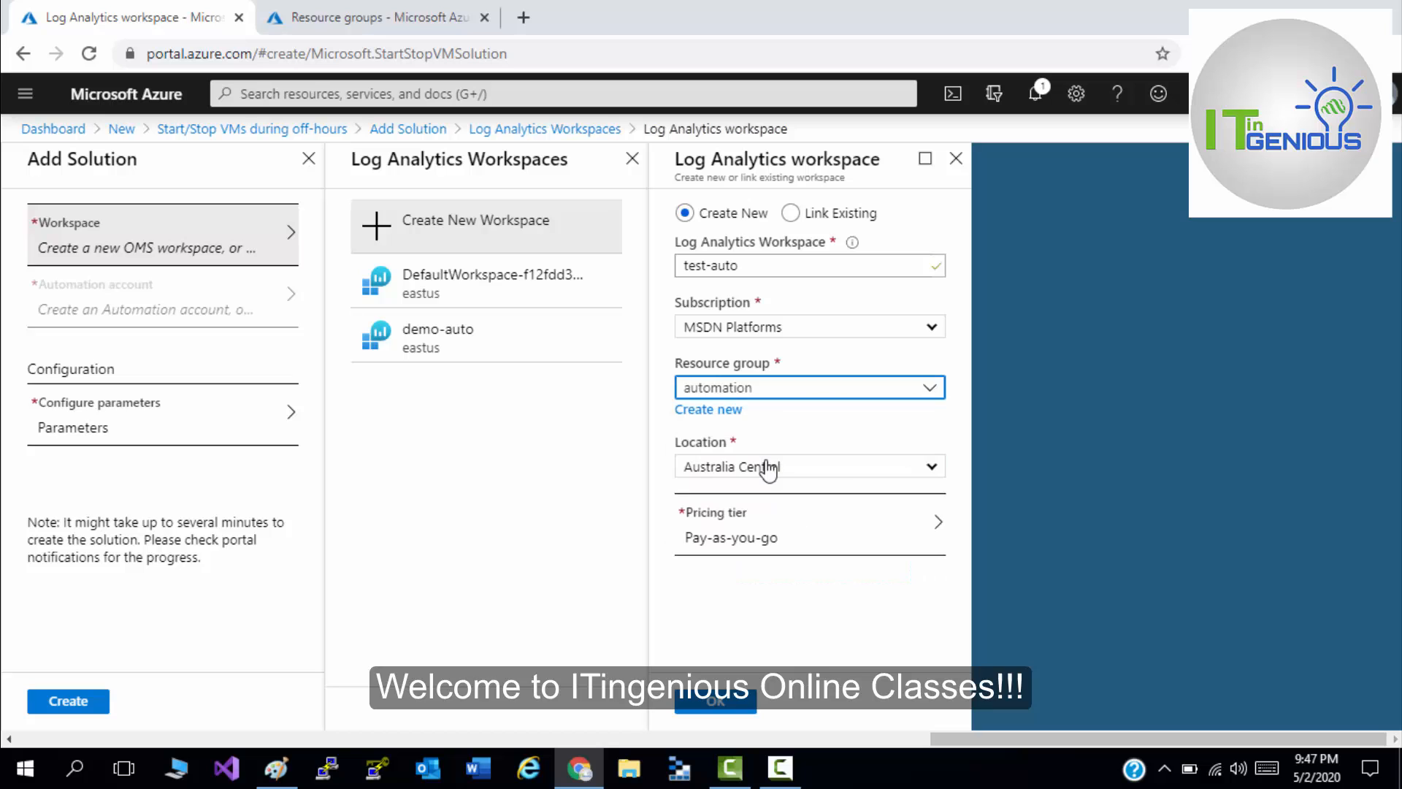
{"action": "left_click", "coordinate": [767, 467]}
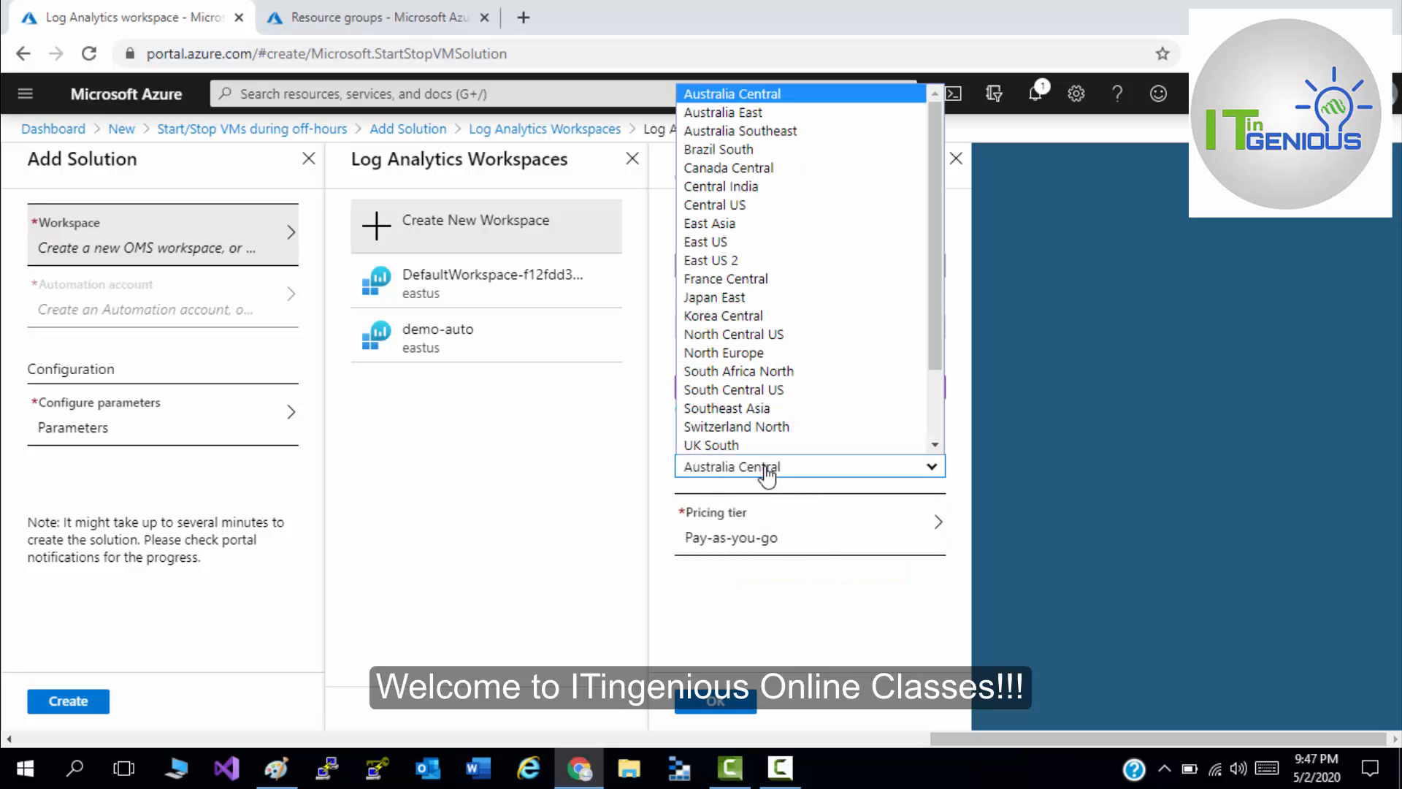
{"action": "left_click", "coordinate": [722, 243]}
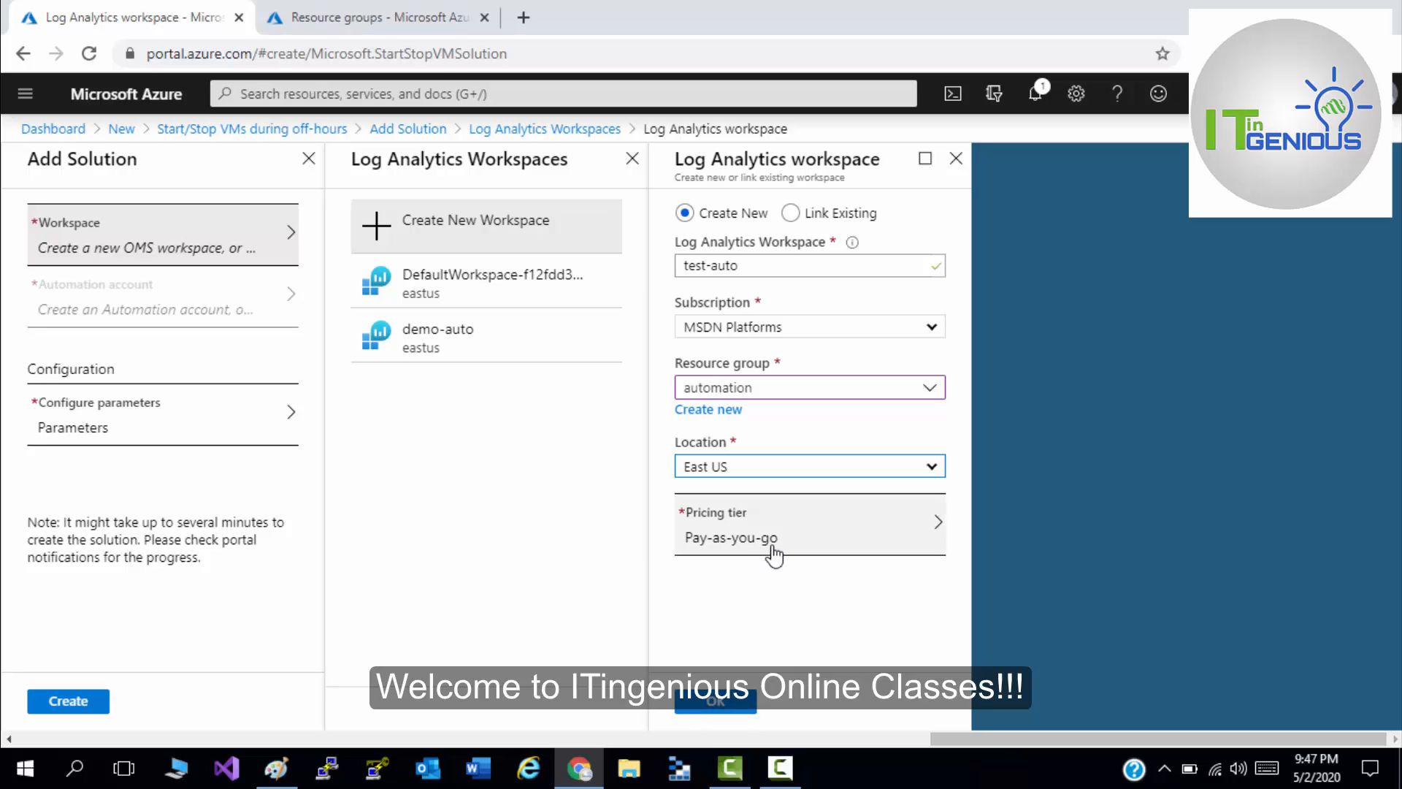
{"action": "left_click", "coordinate": [717, 703]}
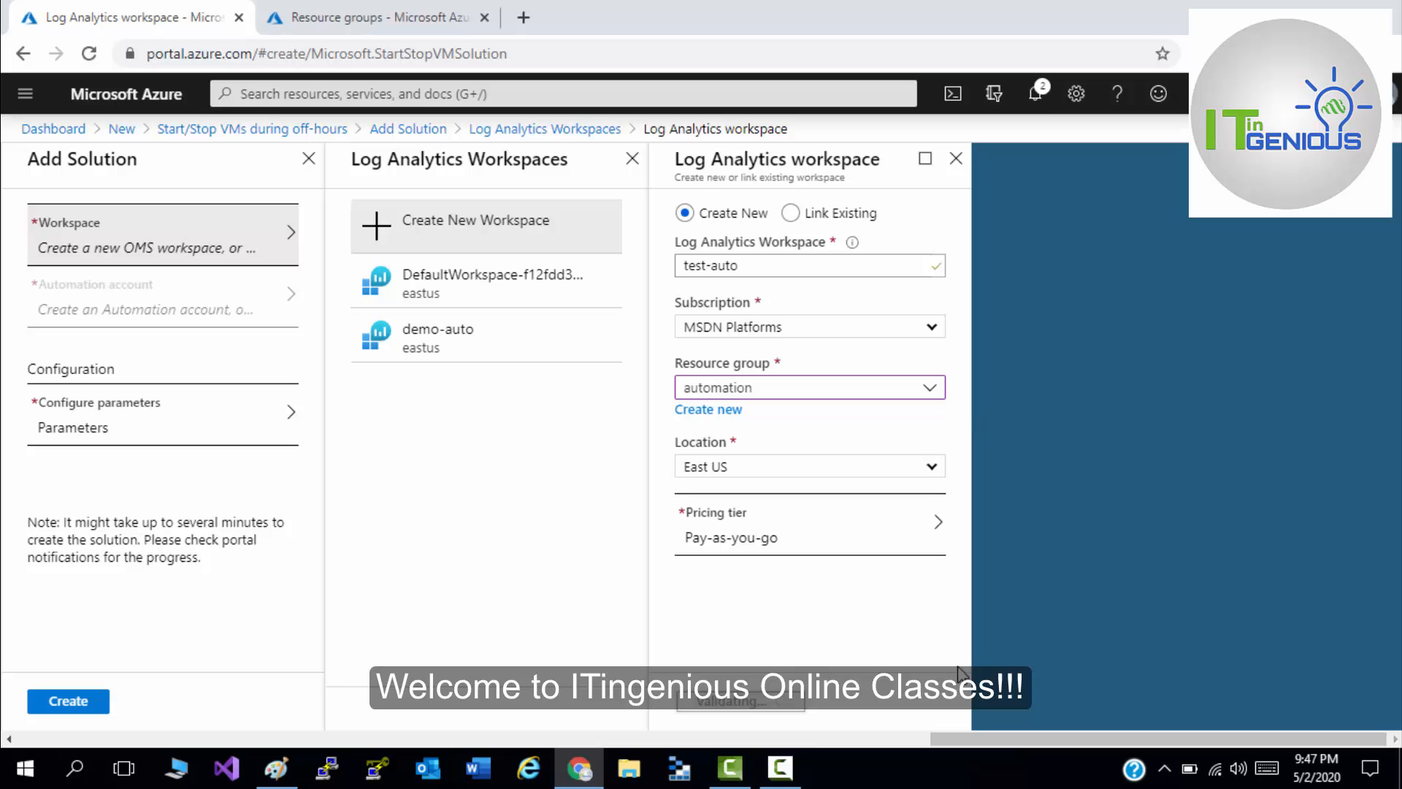
{"action": "left_click", "coordinate": [780, 770]}
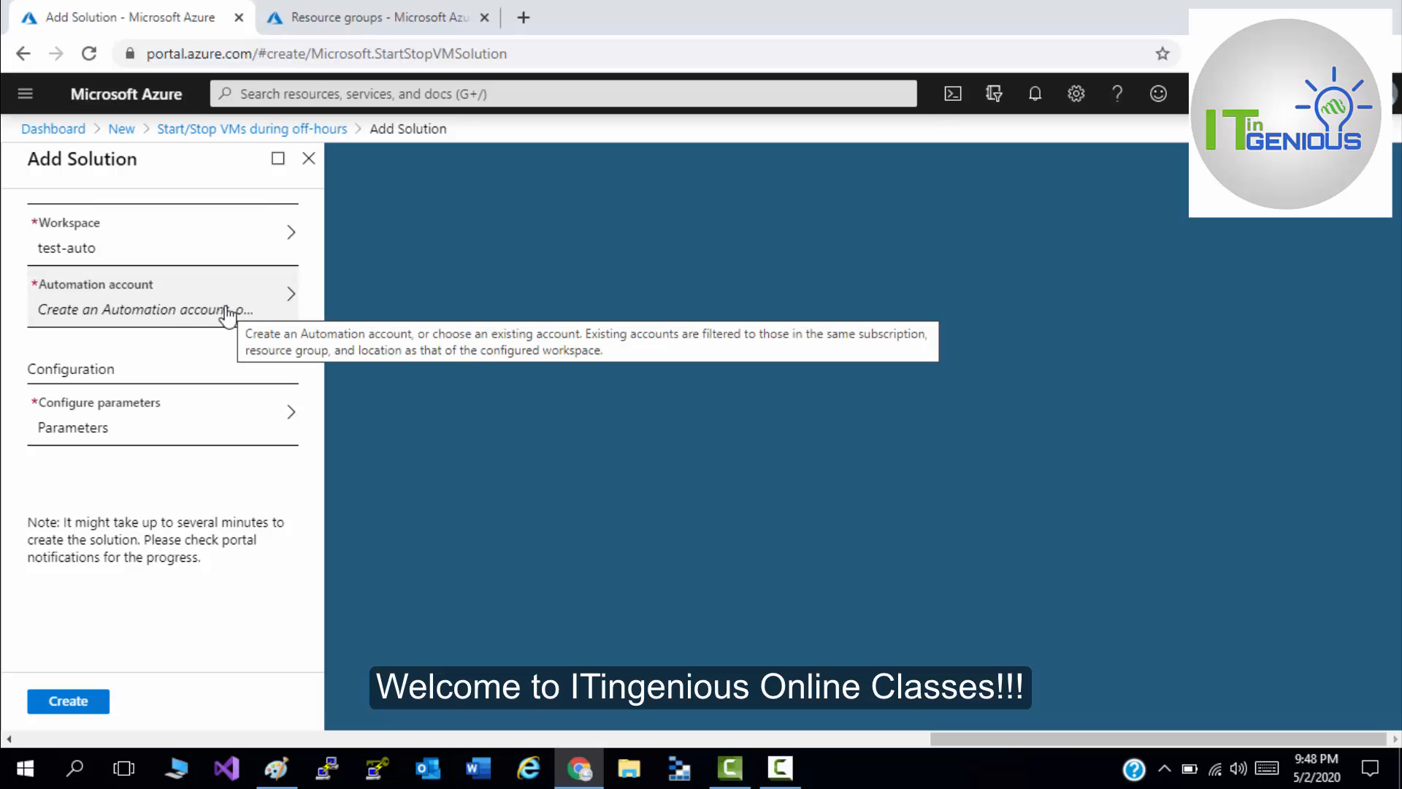
- Create a new Automation account named itingenious for the solution
{"action": "left_click", "coordinate": [164, 312]}
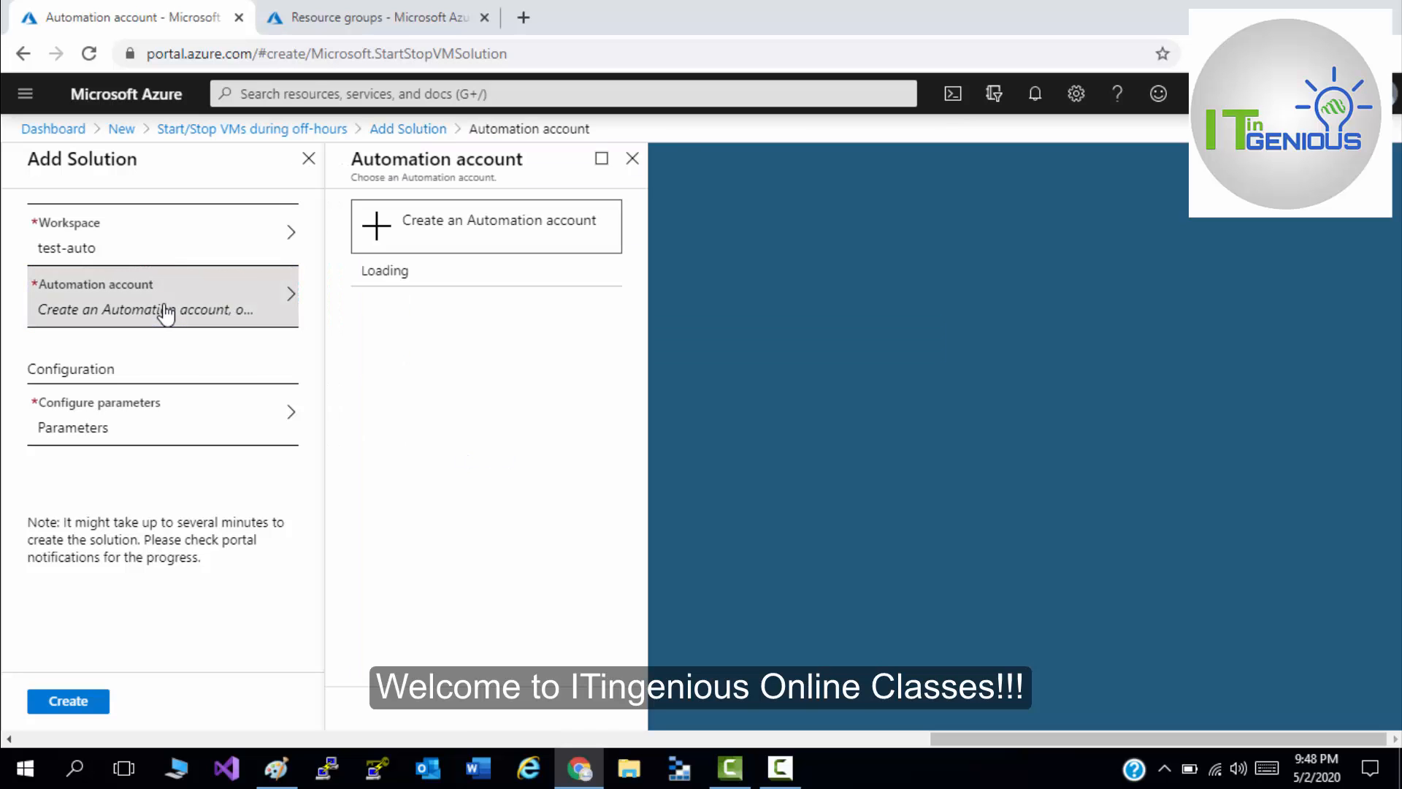
{"action": "left_click", "coordinate": [465, 227]}
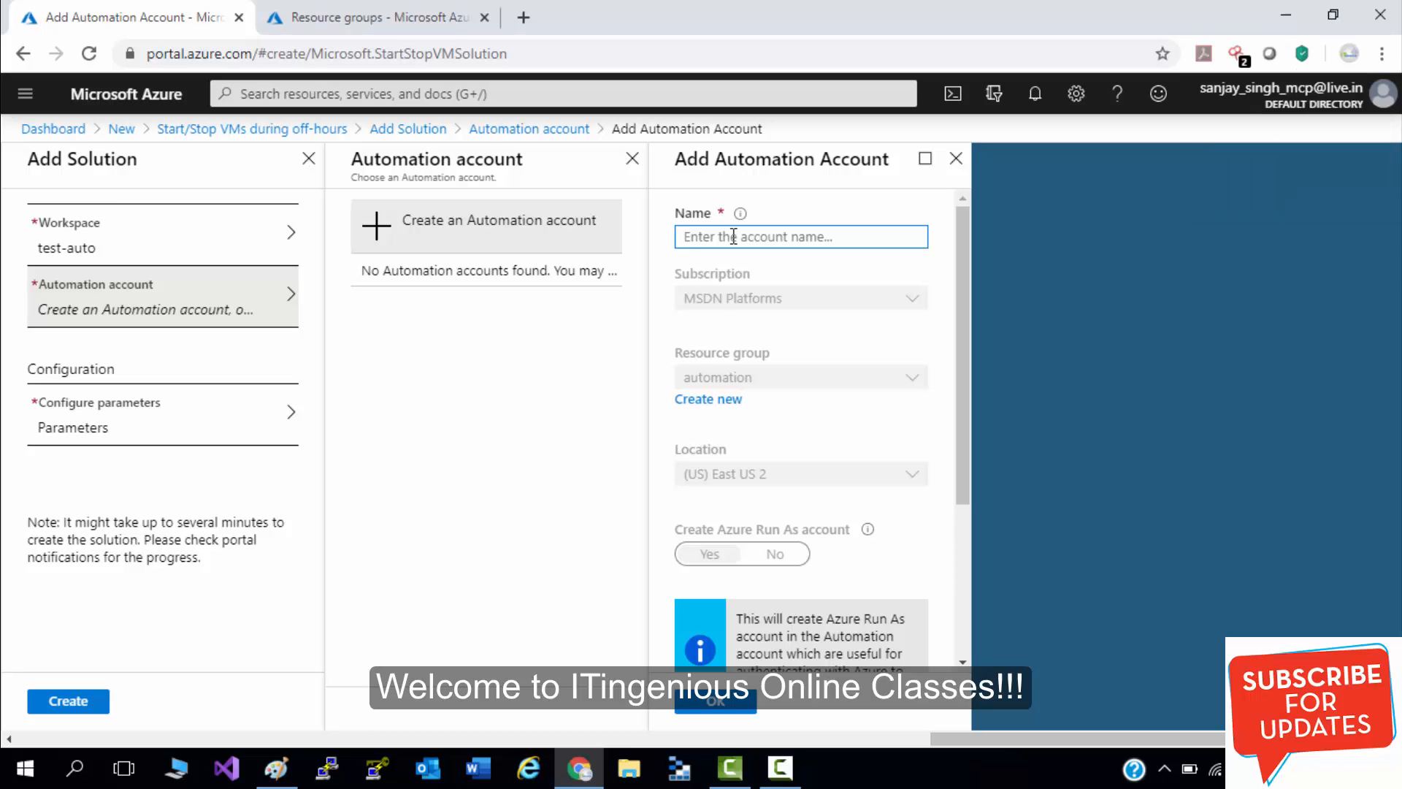
{"action": "type", "text": "itingenious"}
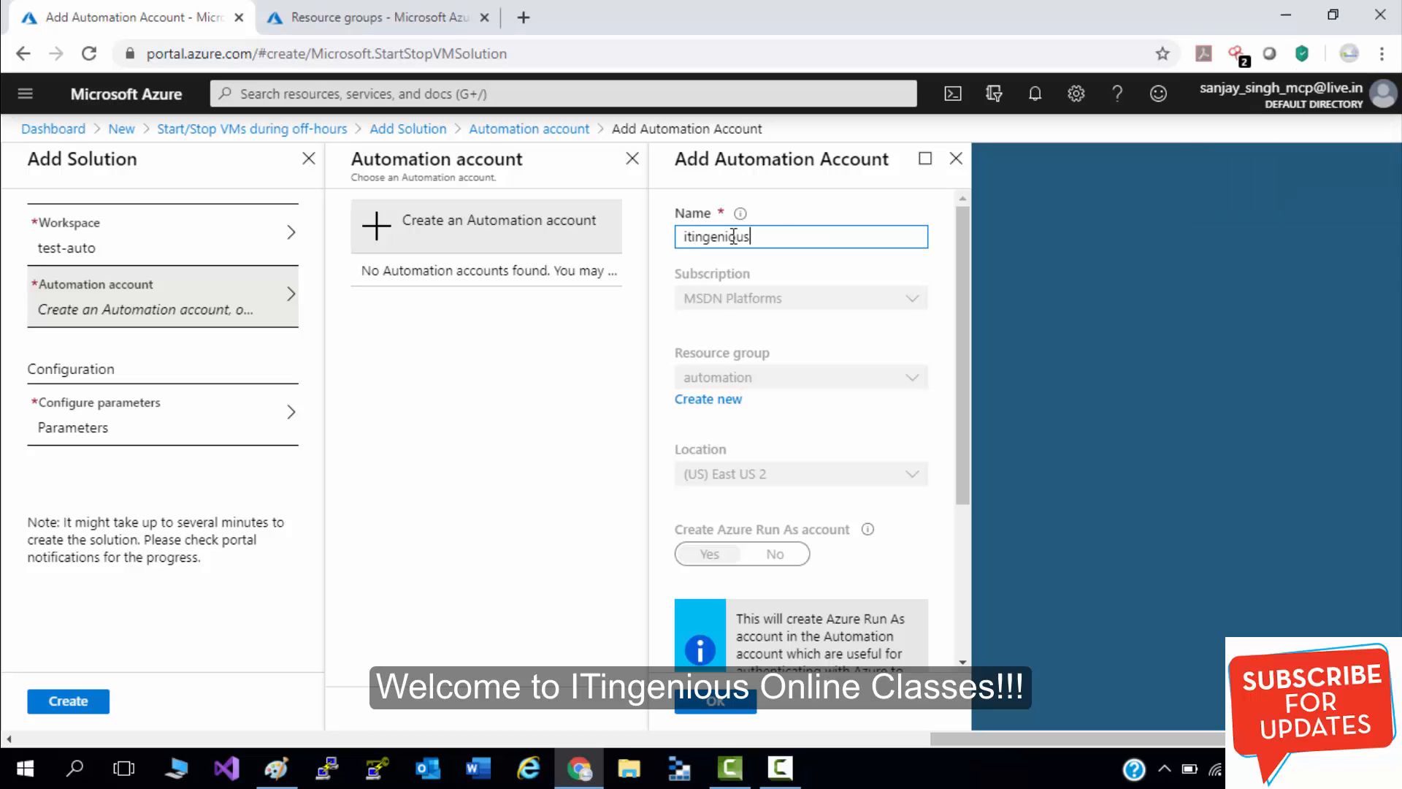
{"action": "key", "text": "BackSpace"}
{"action": "type", "text": "s"}
{"action": "left_click_drag", "start_coordinate": [962, 467], "coordinate": [960, 717]}
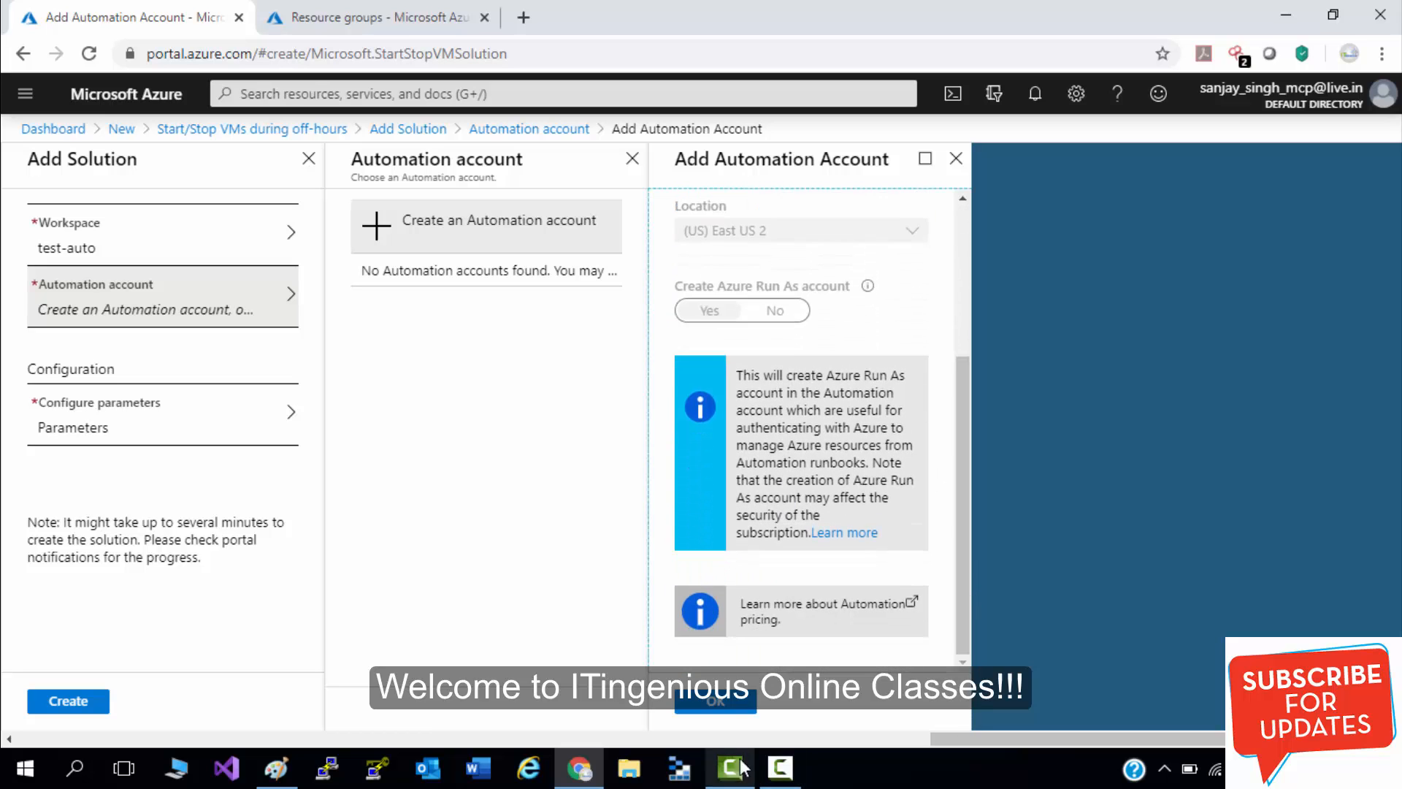
{"action": "left_click", "coordinate": [734, 711]}
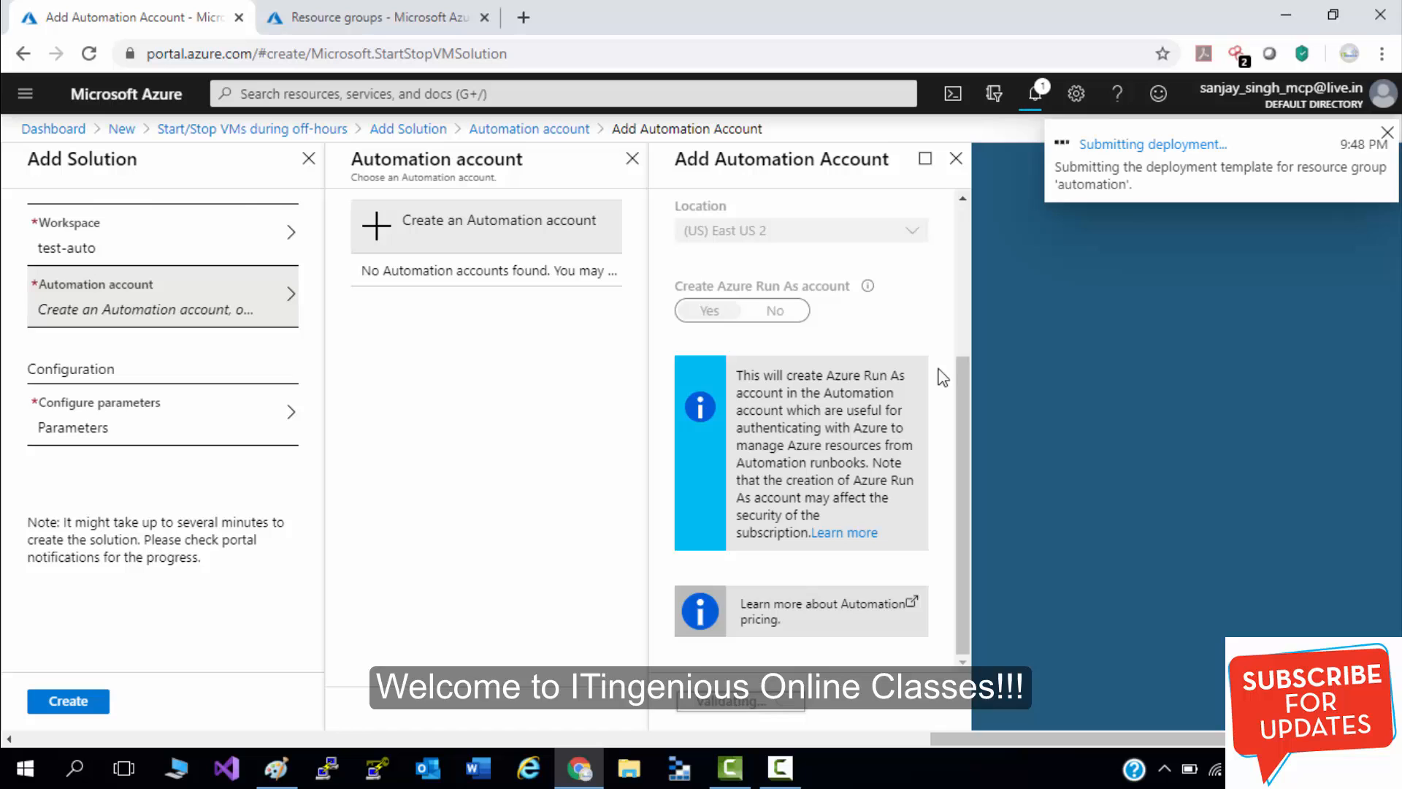
- Review the submitted Automation account settings and check the portal notifications
{"action": "left_click_drag", "start_coordinate": [958, 485], "coordinate": [942, 282]}
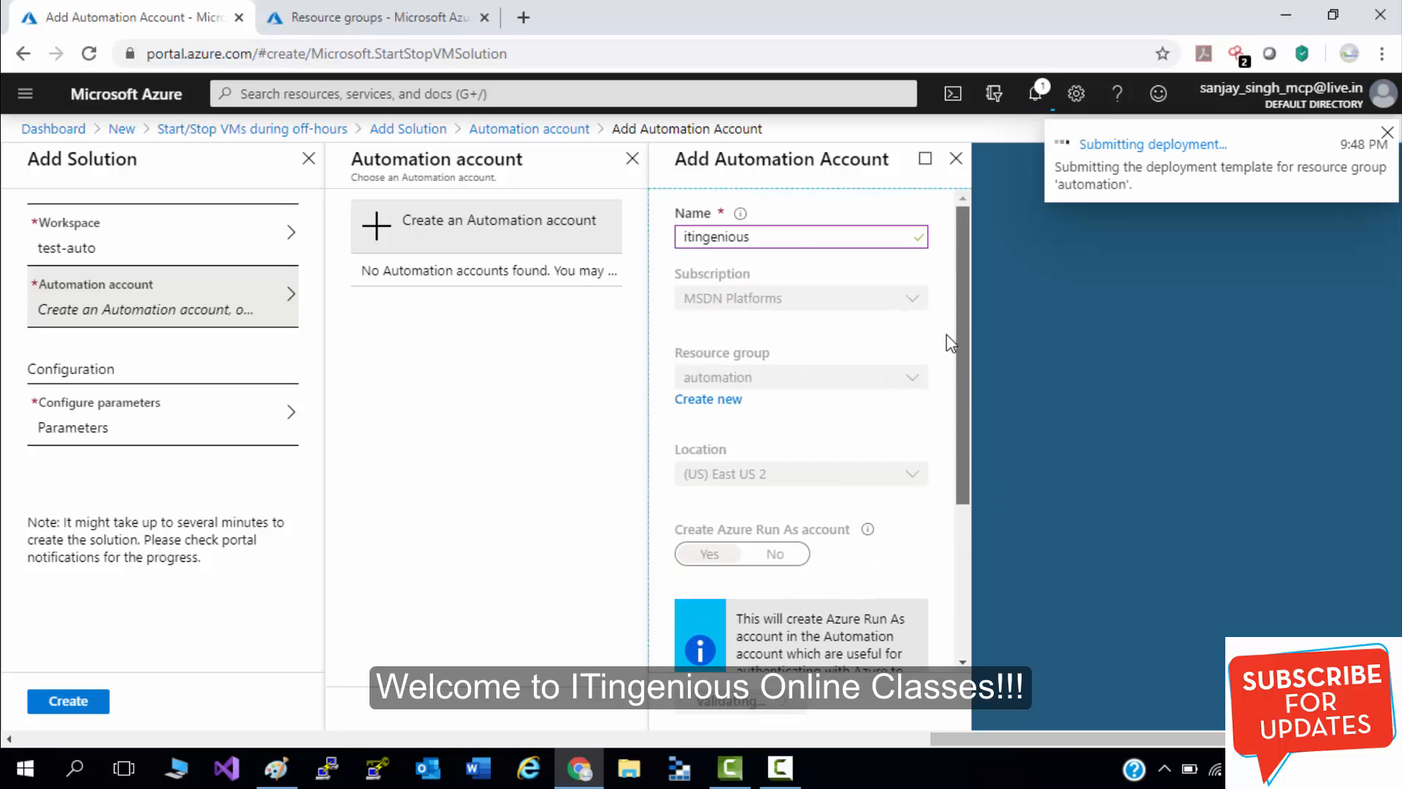
{"action": "left_click_drag", "start_coordinate": [946, 335], "coordinate": [955, 546]}
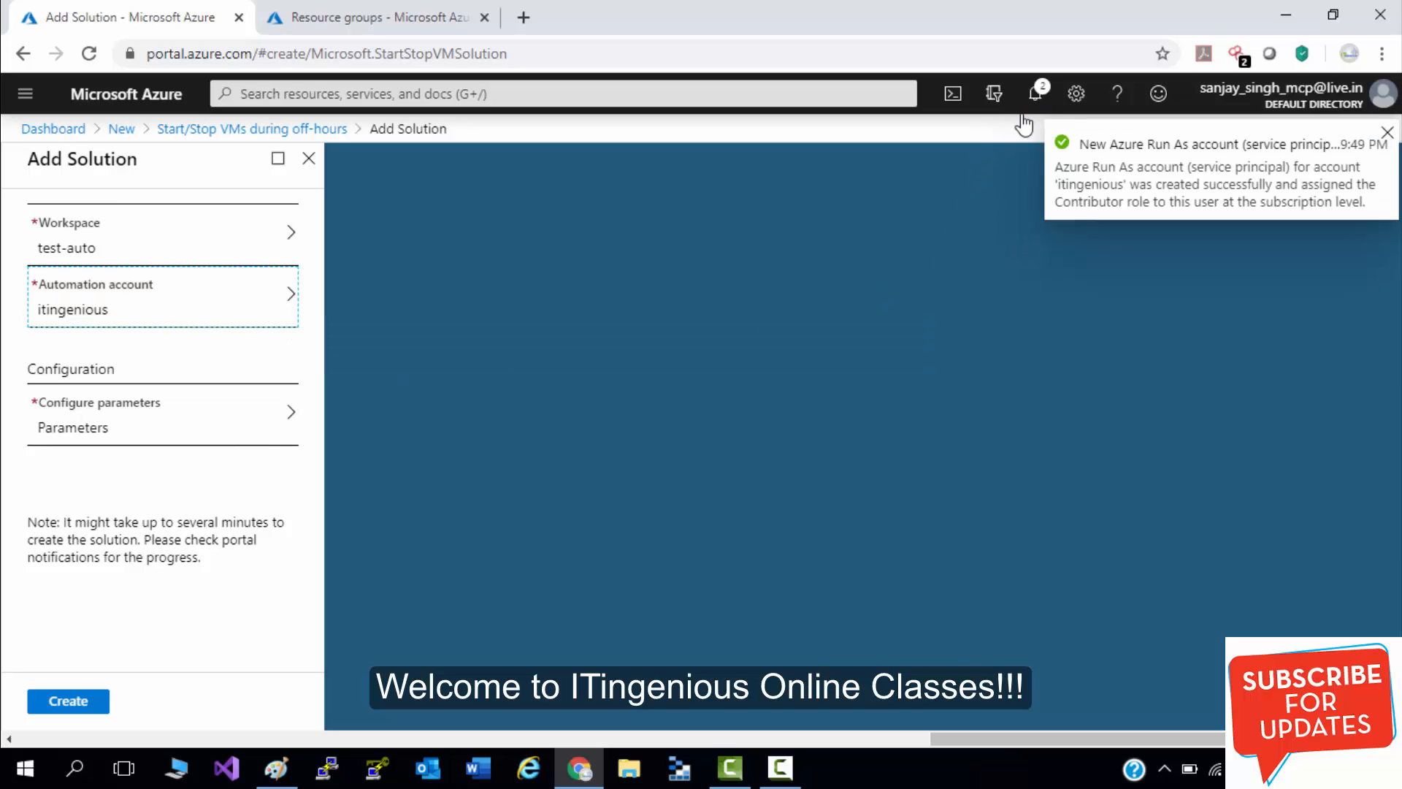
{"action": "left_click", "coordinate": [1034, 94]}
{"action": "left_click", "coordinate": [1033, 102]}
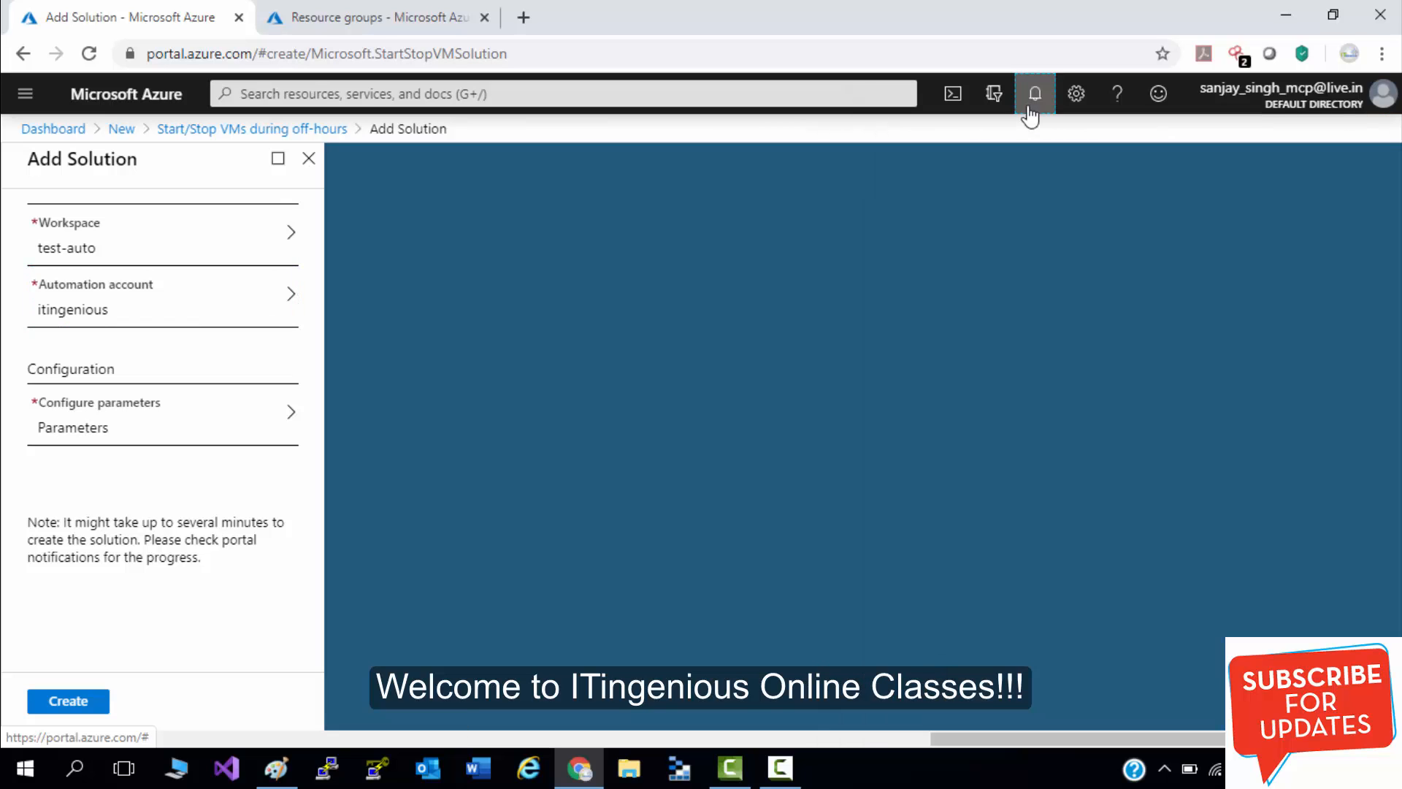